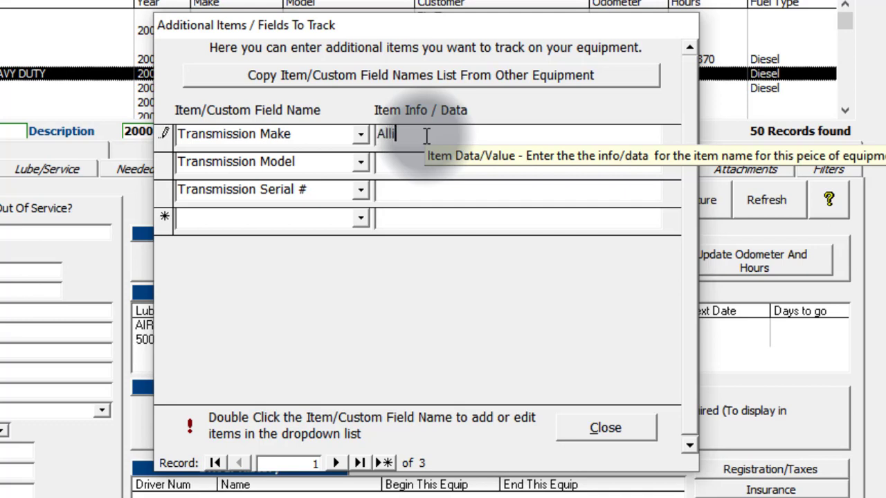
Fill in the transmission item data: make Allison, model T562233 and serial number 5656522.
key("Tab")
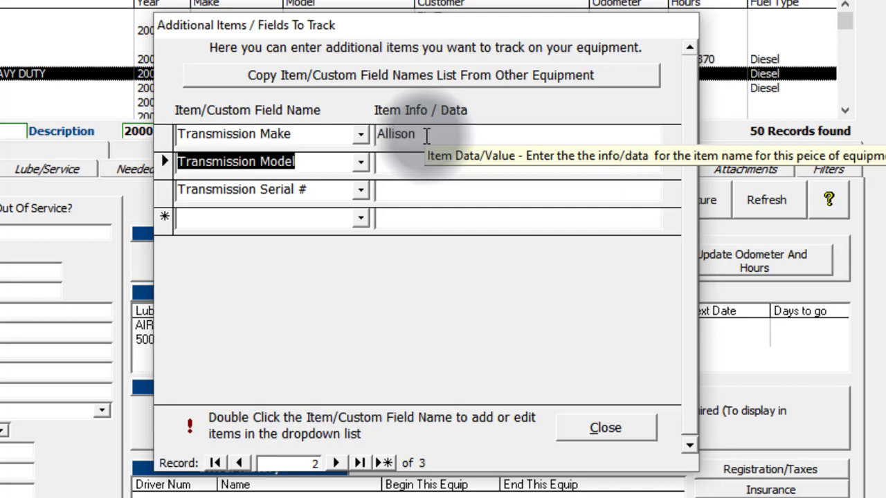
left_click(429, 167)
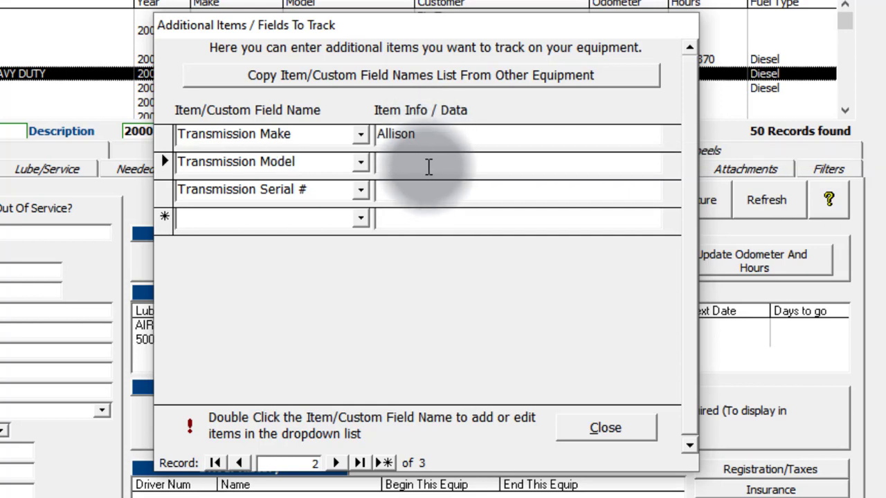
type("T5622")
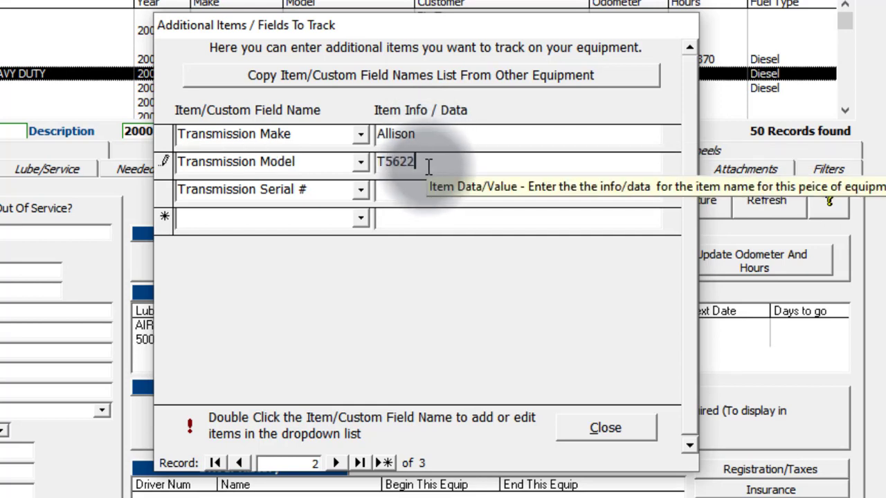
type("33")
left_click(457, 198)
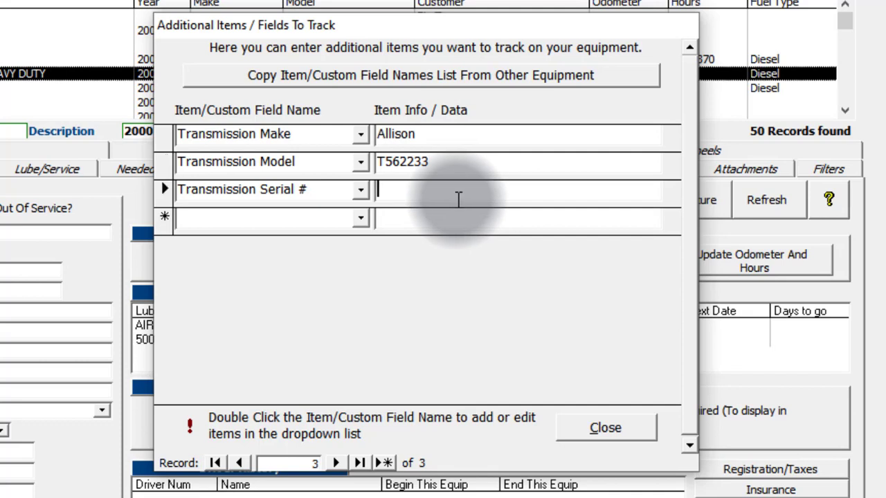
type("5656522")
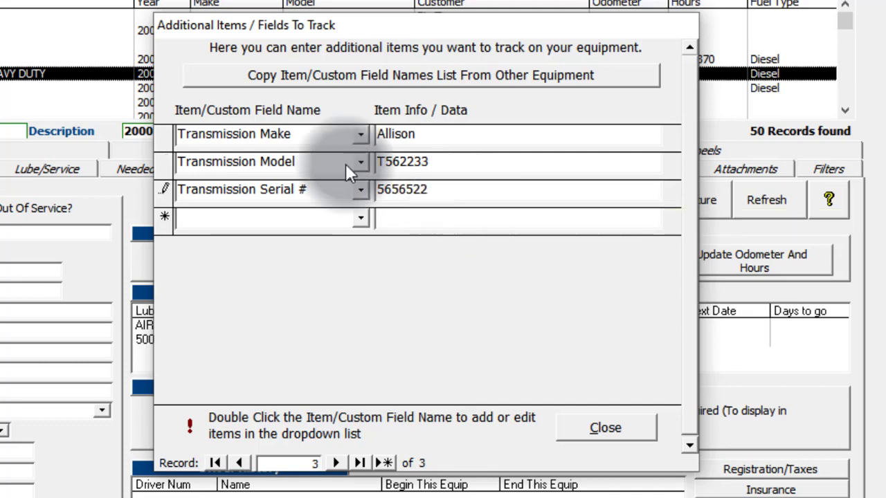
Start a new item row below the transmission entries and enter Differential Make as its custom field name.
left_click(308, 222)
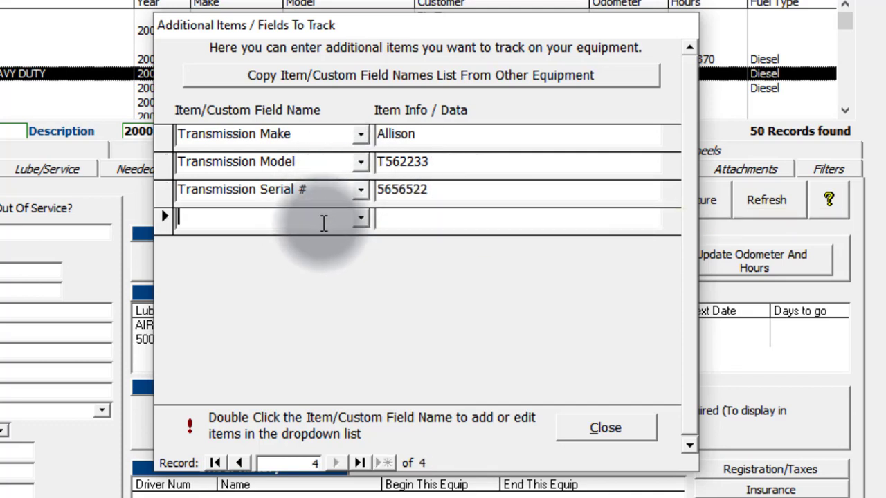
left_click(361, 218)
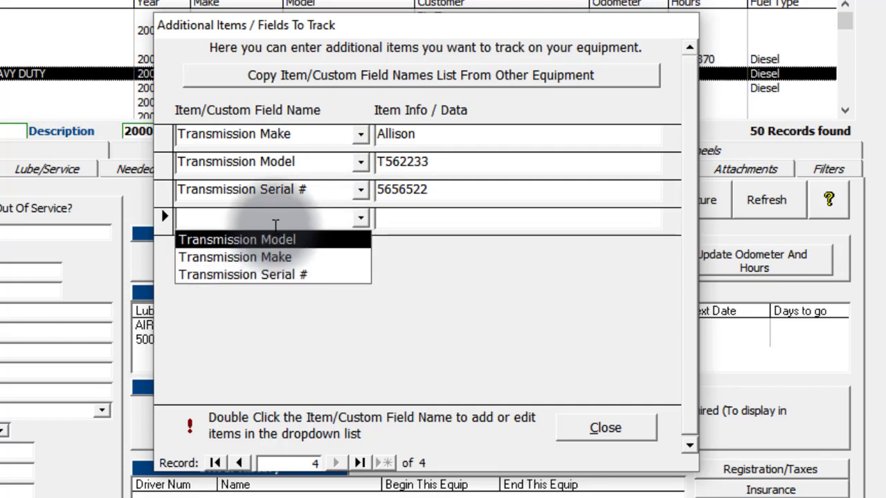
left_click(449, 294)
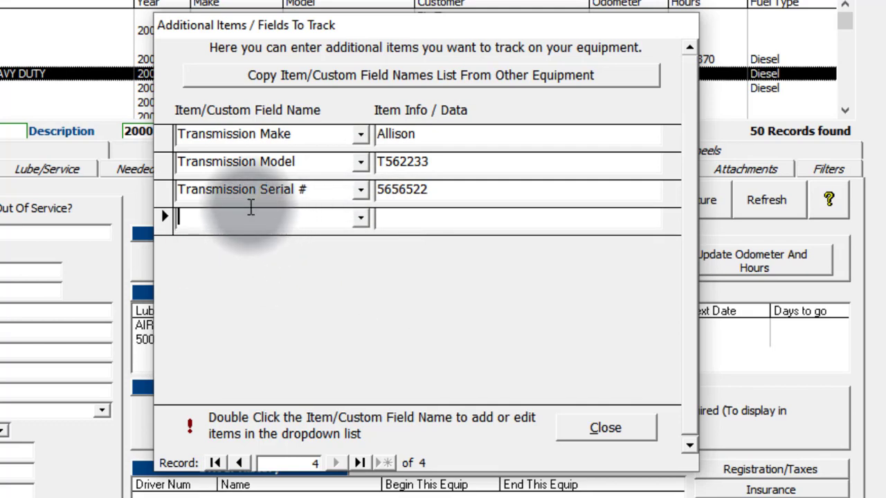
left_click(251, 205)
left_click(251, 223)
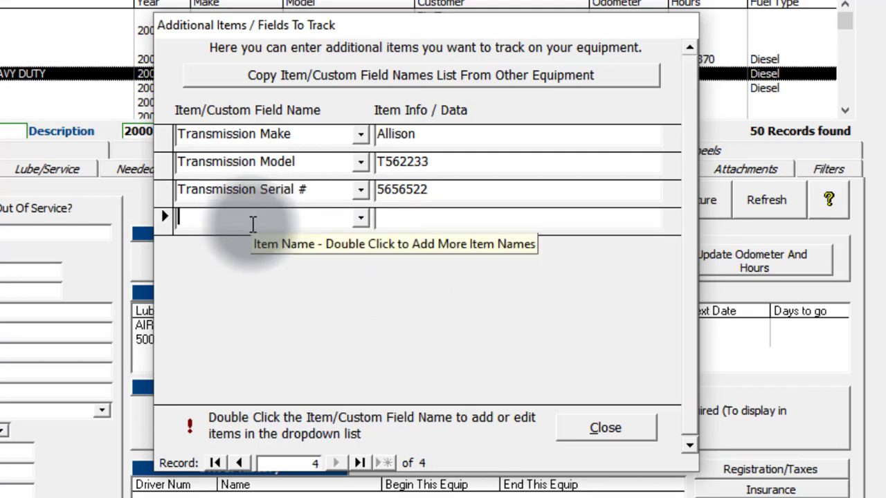
type("Differentia")
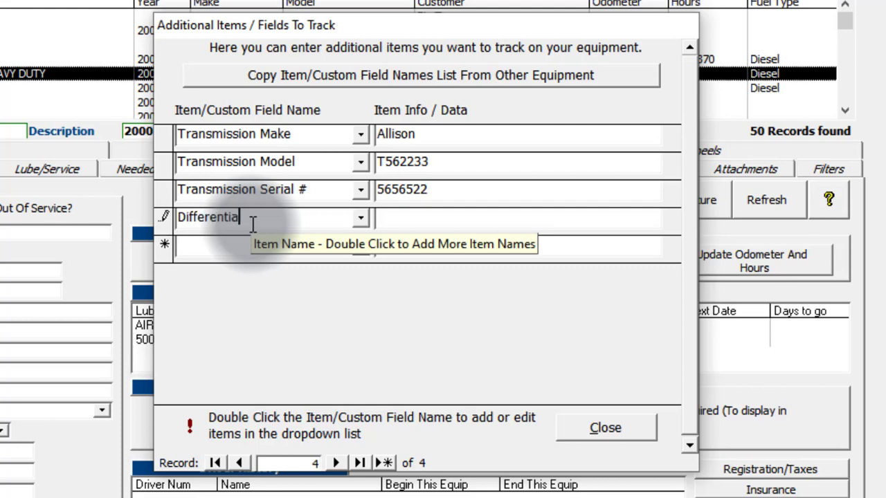
type("l Make")
key("Tab")
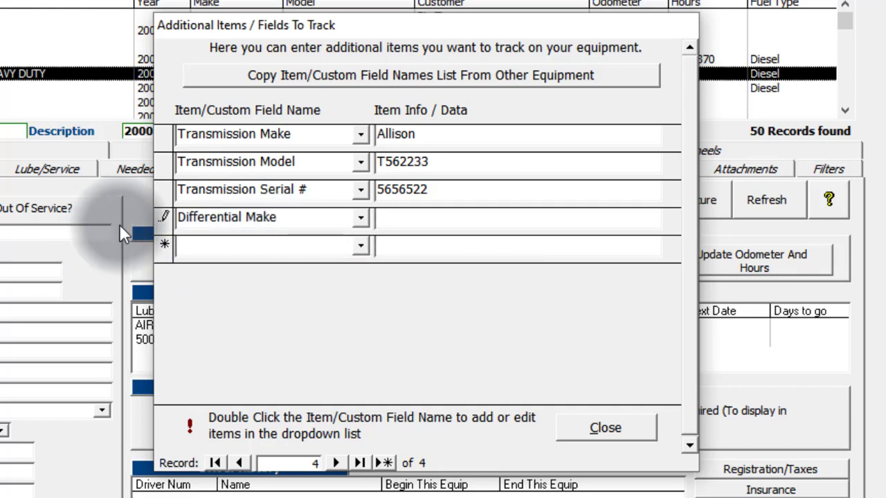
Check the available field name choices for the new row and copy its Differential Make text.
left_click(363, 218)
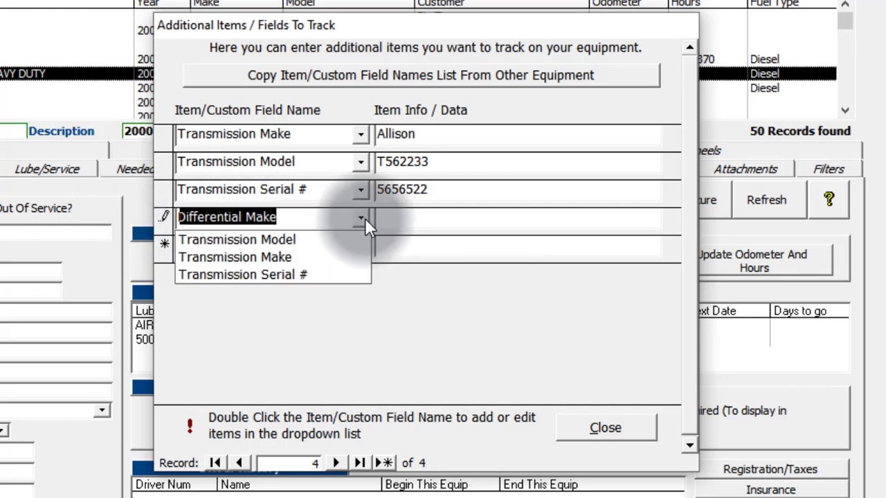
left_click(416, 307)
left_click(308, 218)
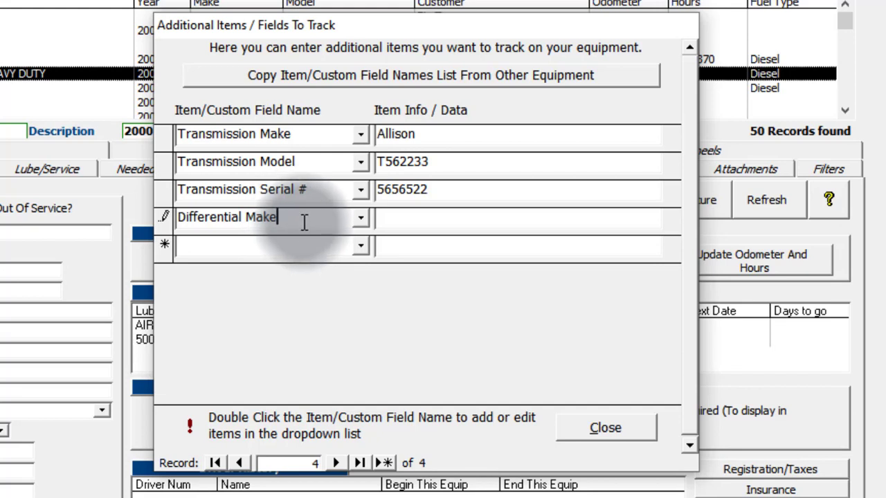
left_click_drag(303, 221, 179, 218)
right_click(208, 221)
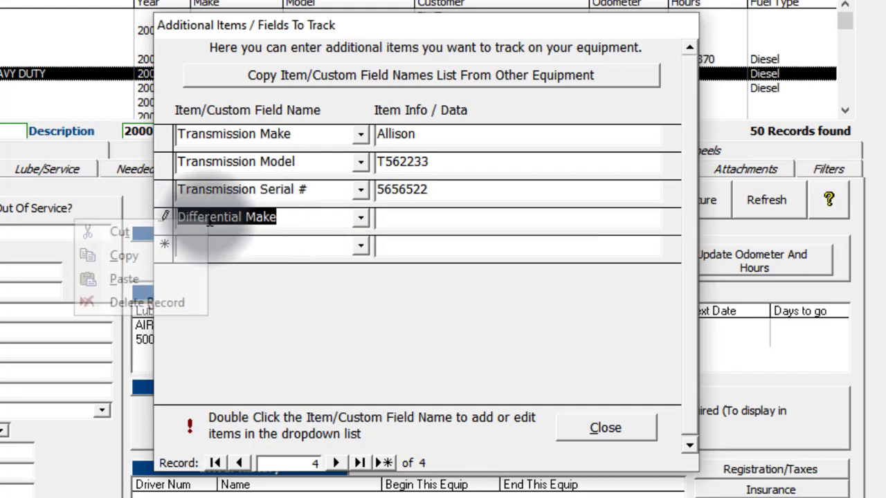
left_click(124, 256)
left_click(243, 219)
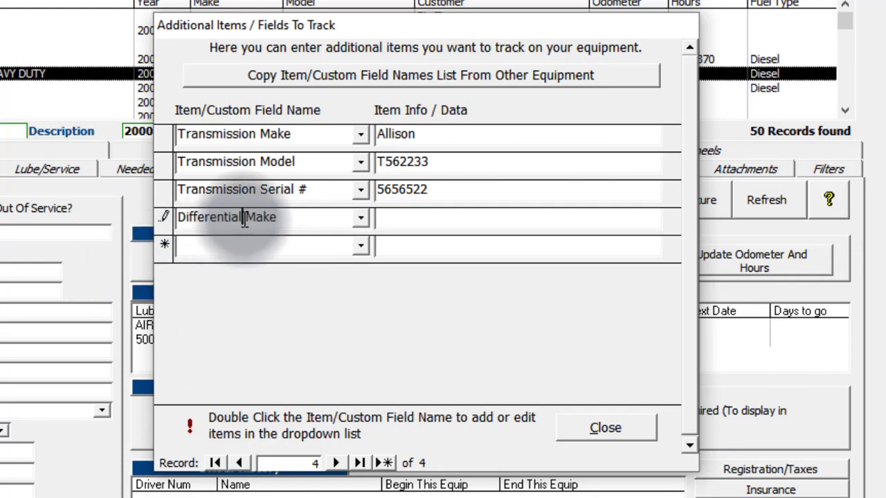
Open the user-defined field names list from the new row, add Differential Make and Differential Model, and close the list.
double_click(301, 218)
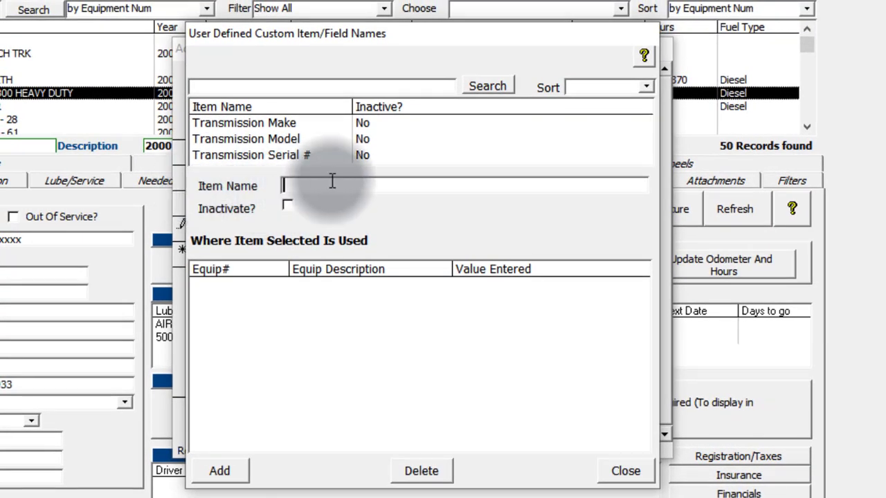
type("Differential Make")
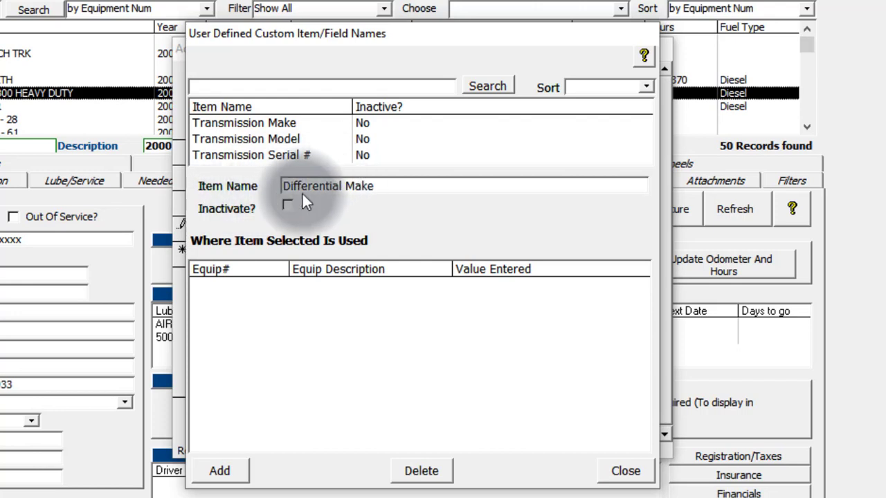
left_click(218, 472)
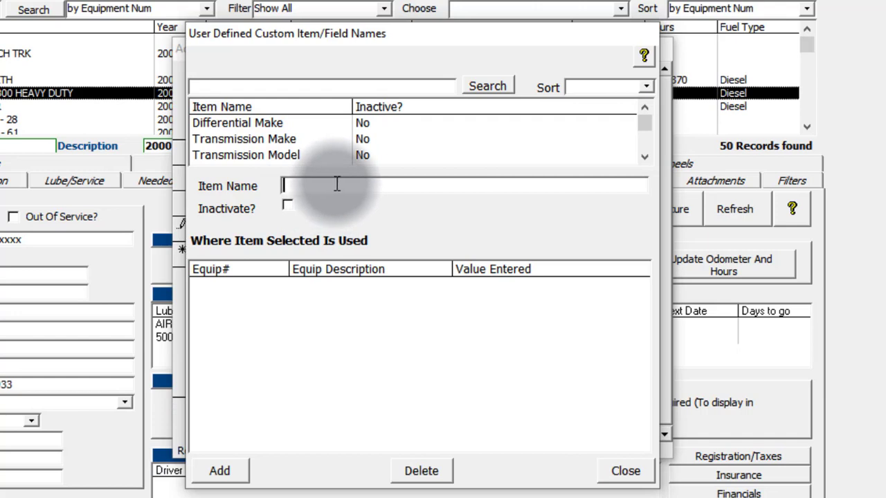
type("Difgf")
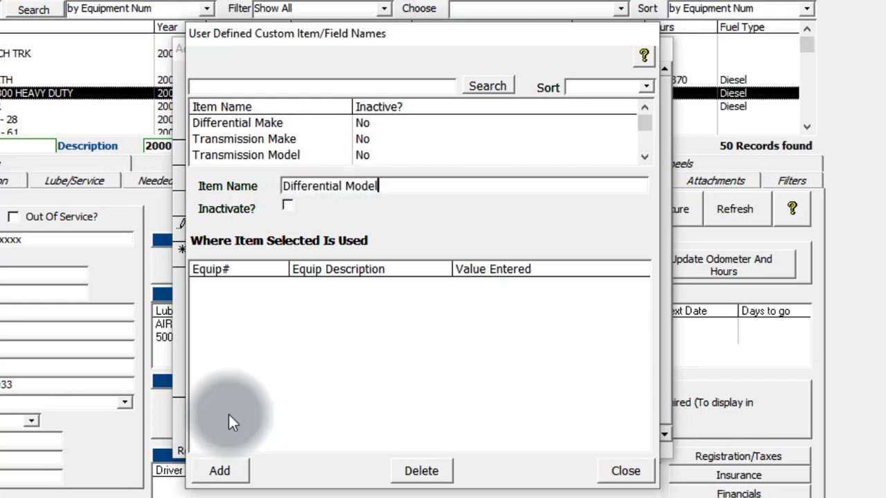
left_click(218, 471)
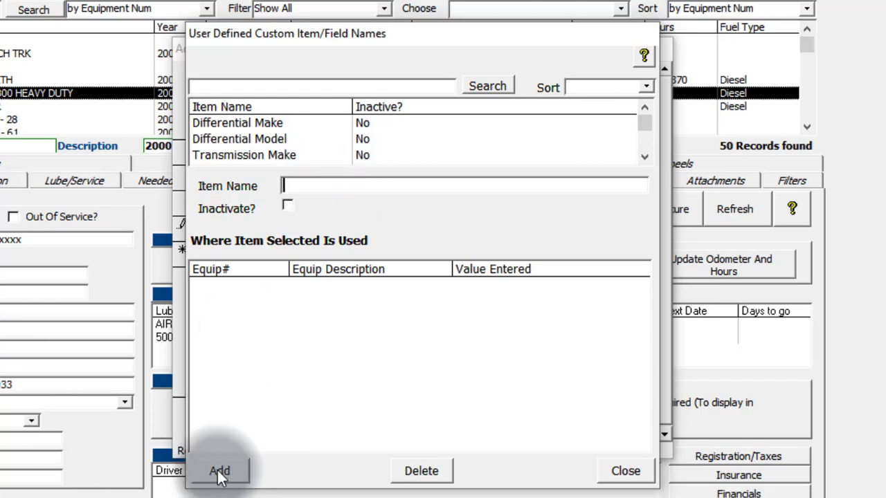
left_click(624, 471)
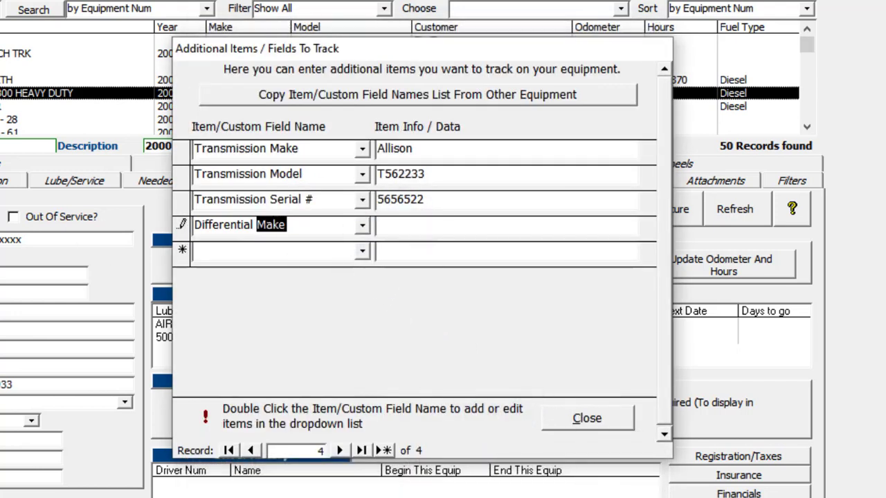
Add another item row below Differential Make with the custom field name Differential Model.
left_click(406, 229)
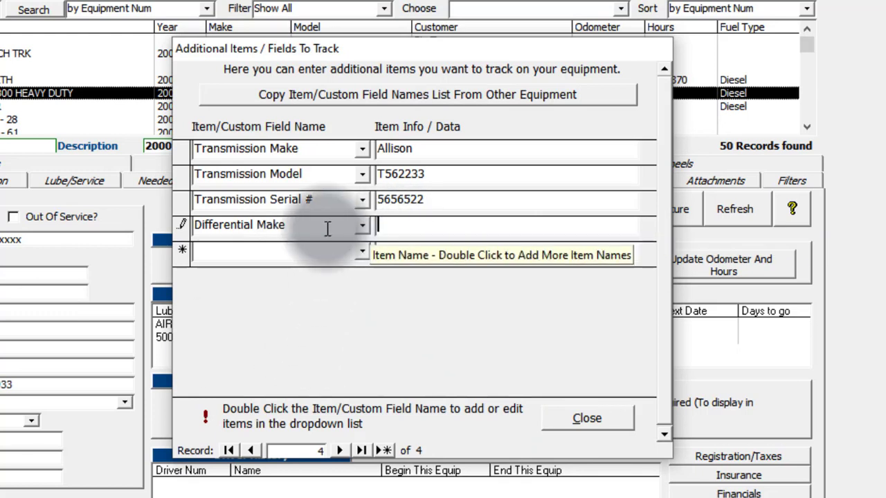
left_click(361, 252)
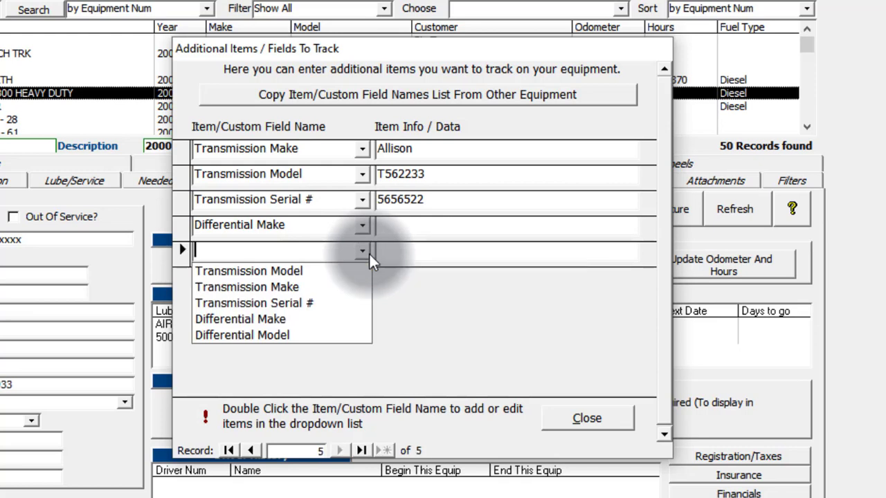
left_click(285, 336)
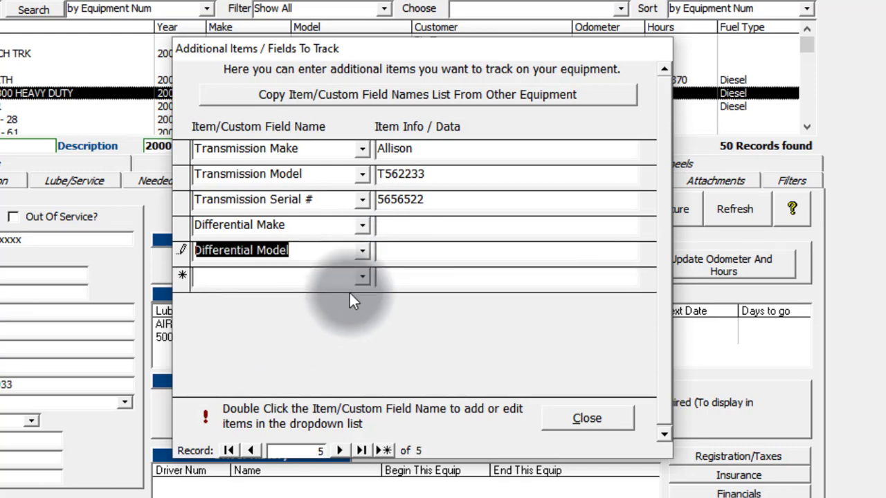
Enter Eaton as the Differential Make and 19060S as the Differential Model, and close the additional items window.
left_click(391, 225)
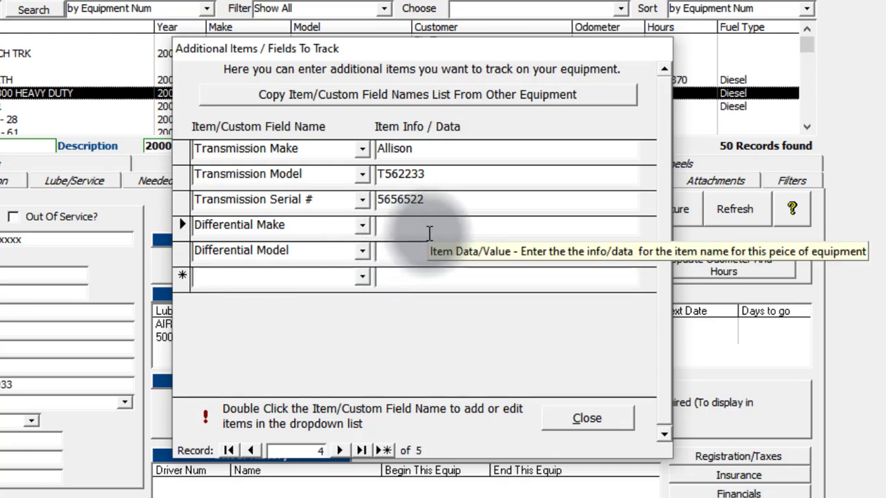
type("Eaton")
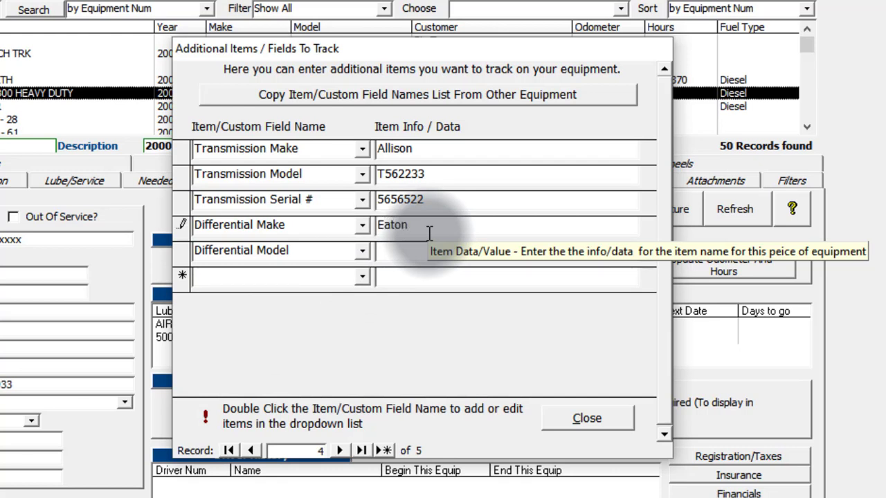
left_click(407, 259)
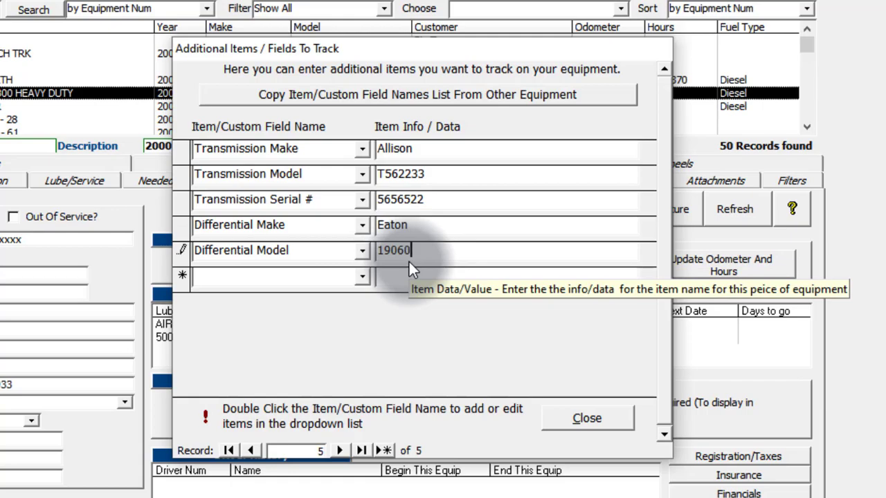
type("19060S")
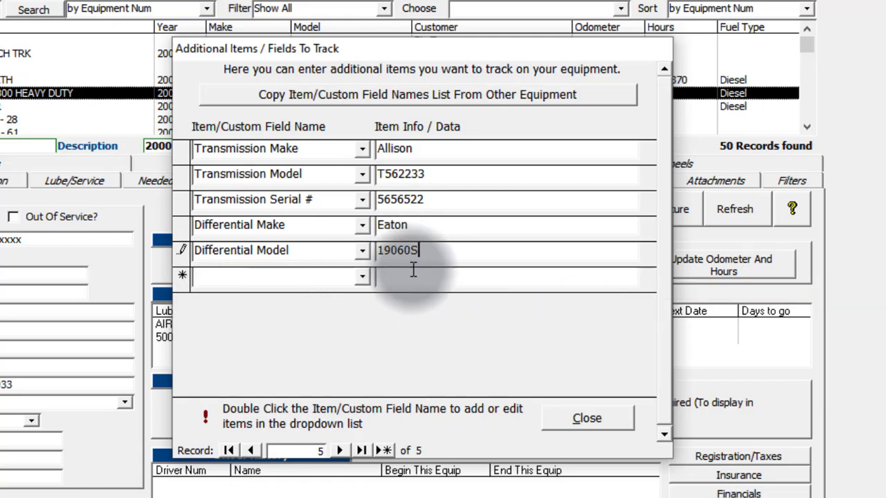
left_click(437, 275)
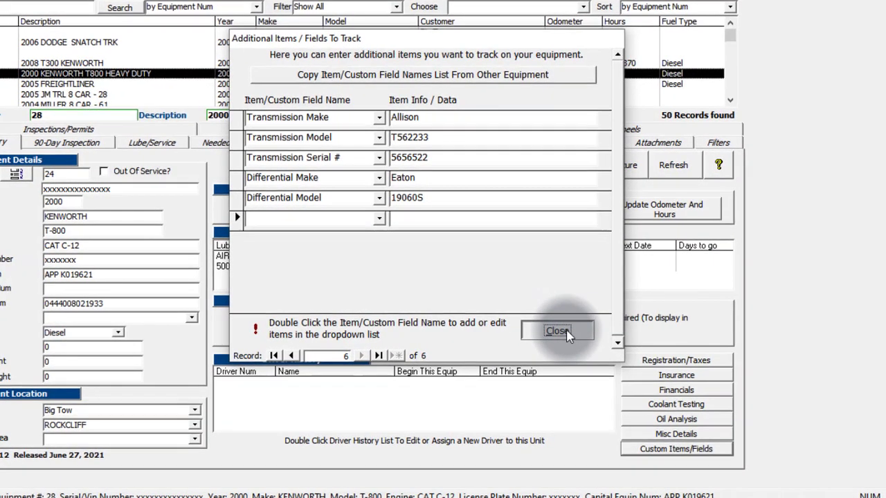
left_click(562, 320)
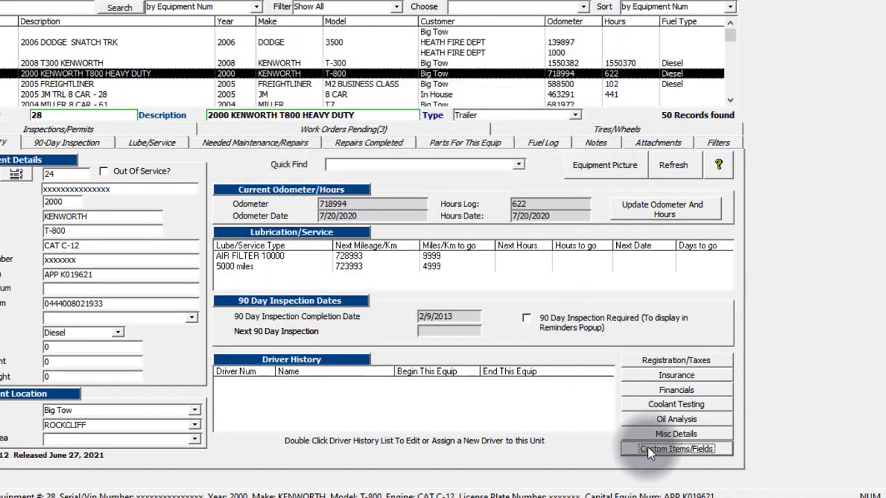
Reopen the equipment's custom items to review the saved entries, and close them again.
left_click(676, 448)
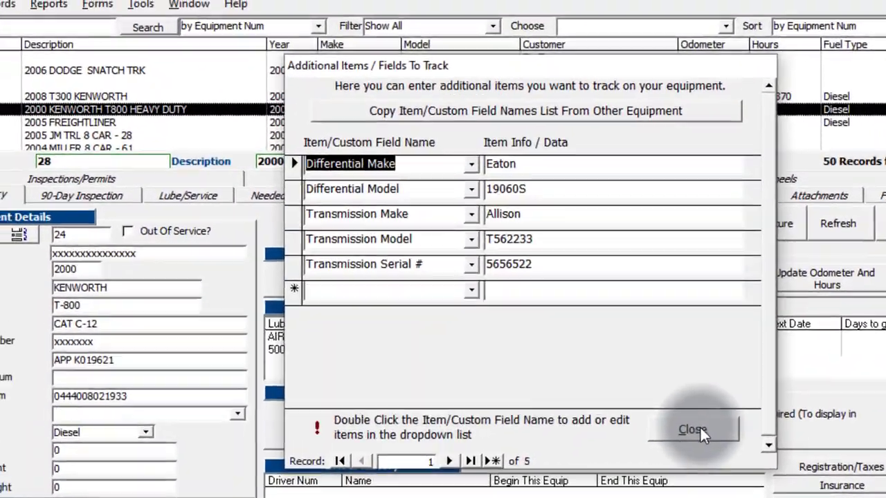
left_click(602, 372)
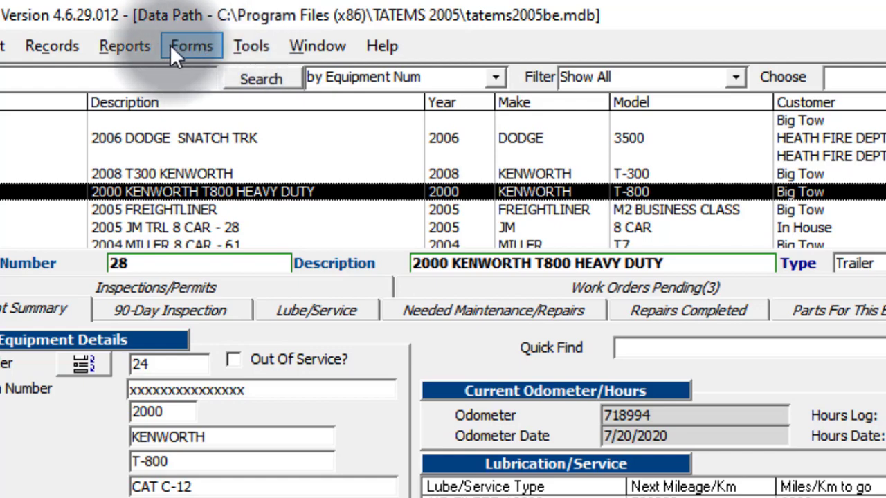
Open the Custom Item/Field Names list from the dropdown list maintenance forms.
left_click(193, 47)
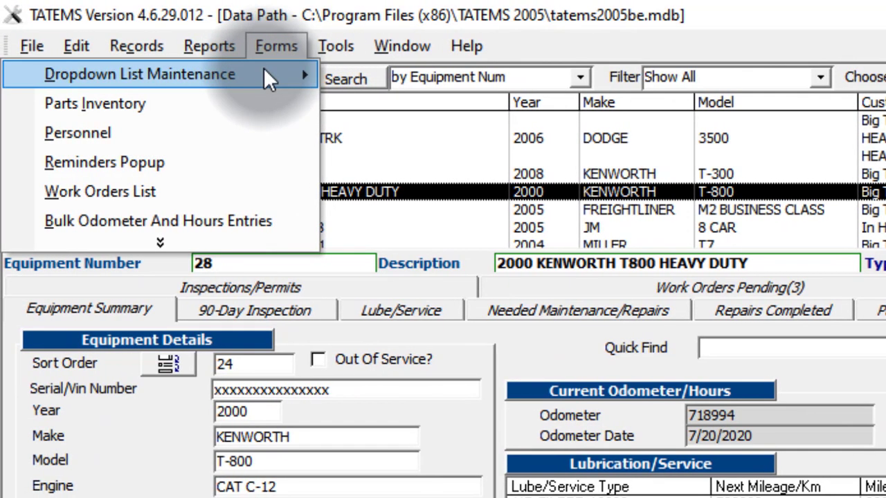
mouse_move(261, 72)
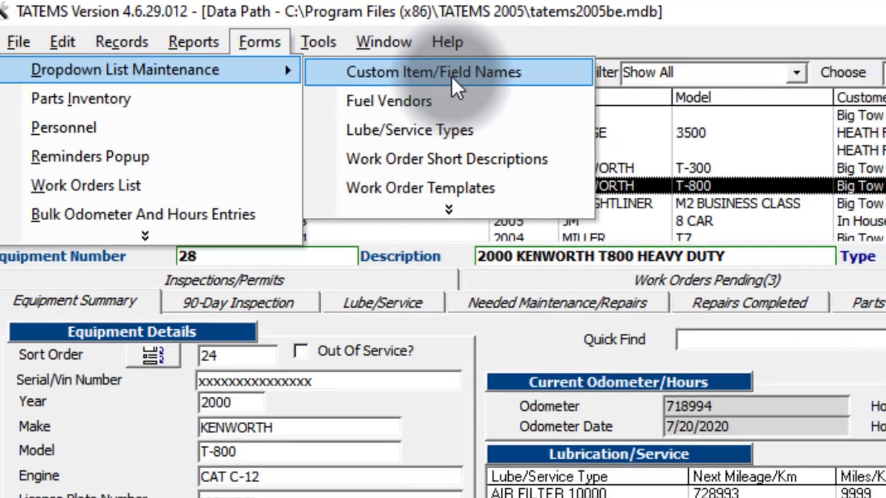
left_click(470, 81)
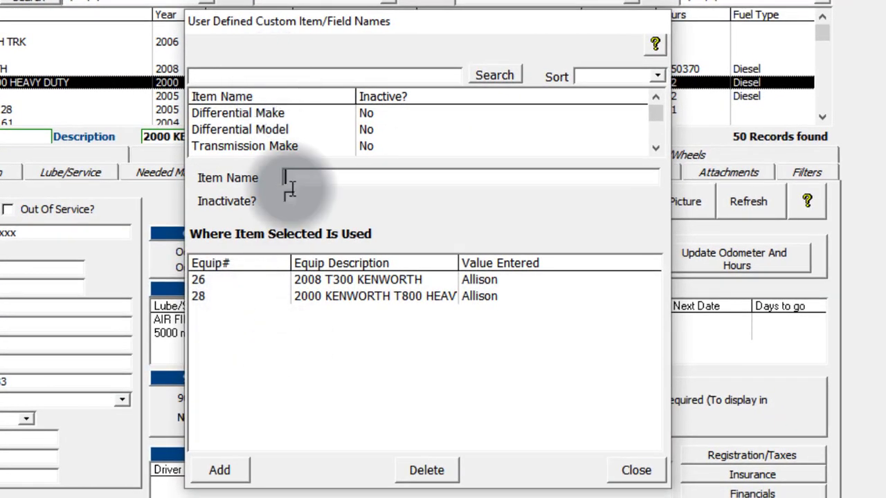
Review which equipment uses Differential Model, Transmission Make, Transmission Model and Transmission Serial #, and close the custom field names list.
left_click_drag(357, 18, 342, 21)
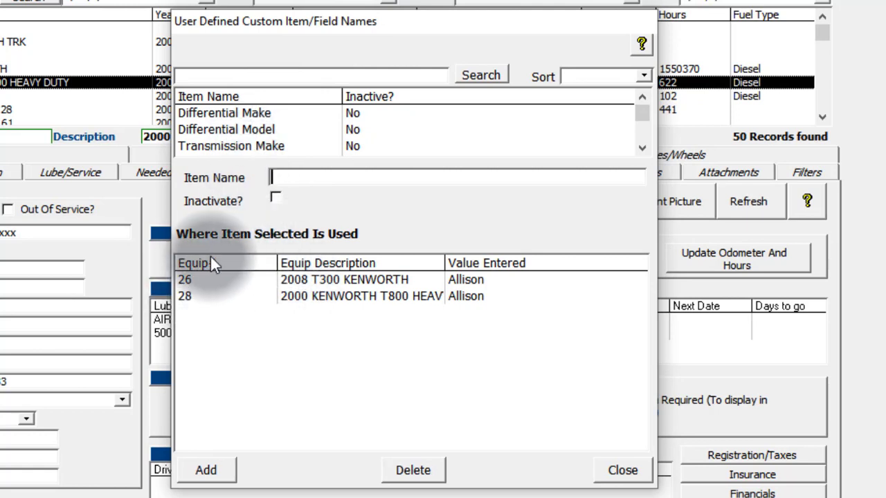
left_click(243, 128)
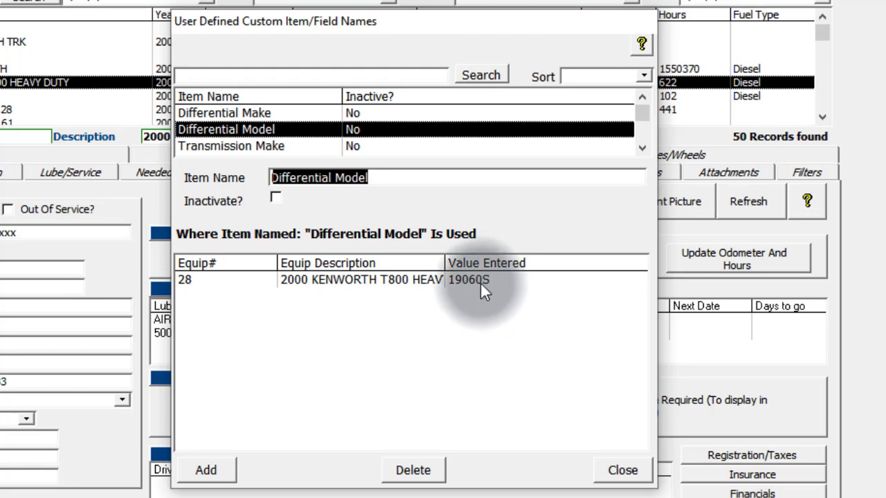
left_click(258, 146)
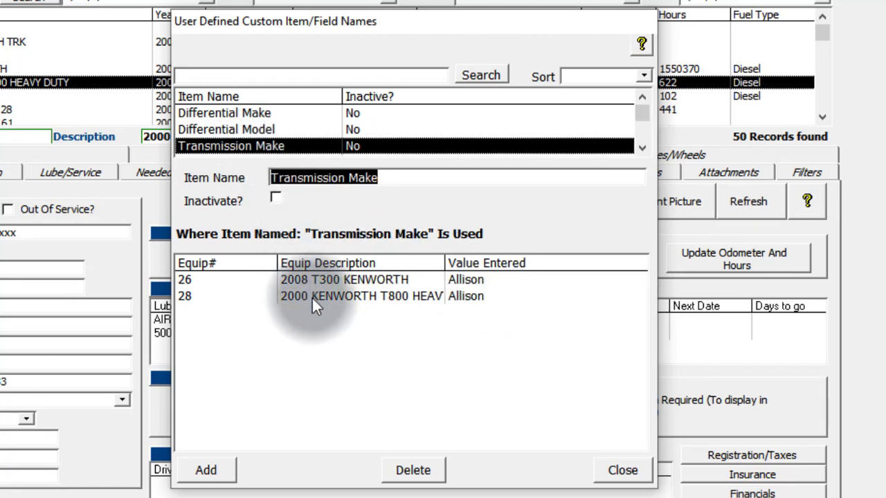
left_click(642, 146)
left_click(642, 146)
left_click(345, 128)
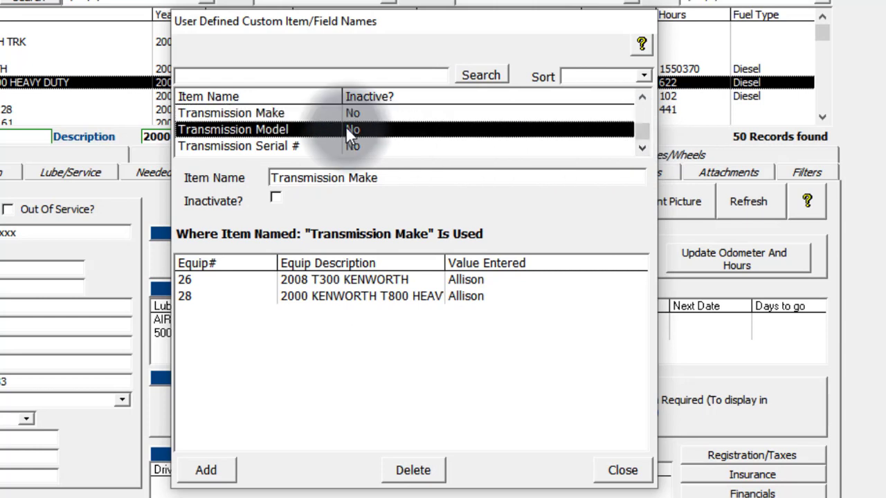
left_click(341, 147)
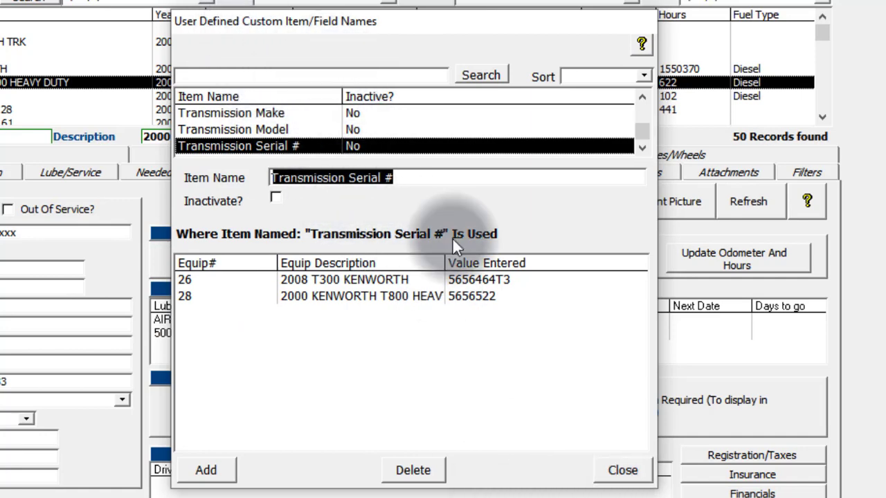
left_click(617, 475)
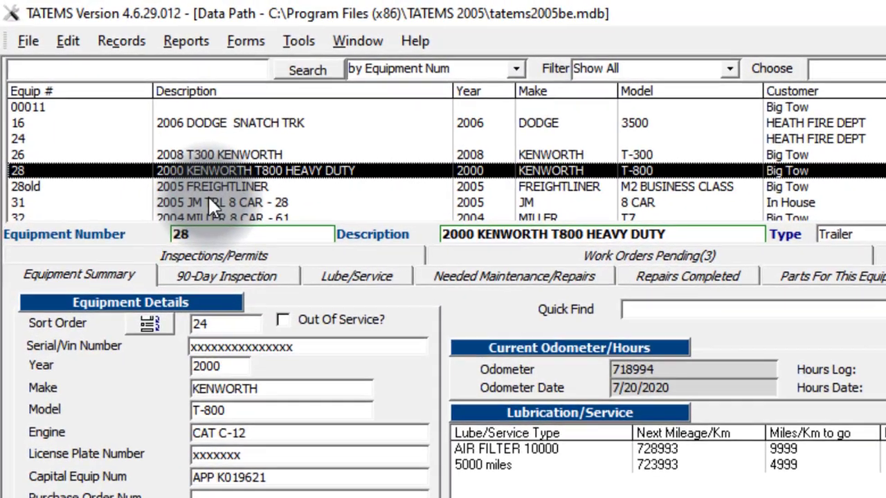
Copy the custom field names list from equipment 28 to equipment 31 (2005 JM TRL 8 CAR - 28), and close its additional items window.
left_click(208, 195)
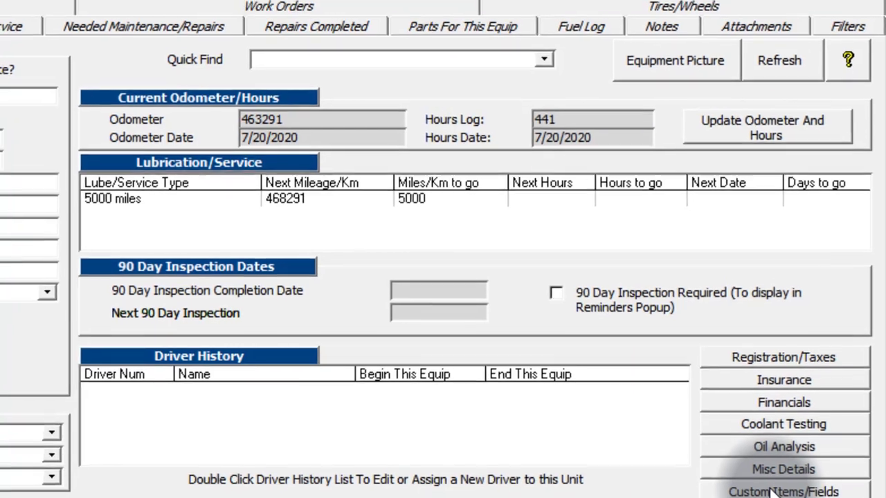
left_click(774, 486)
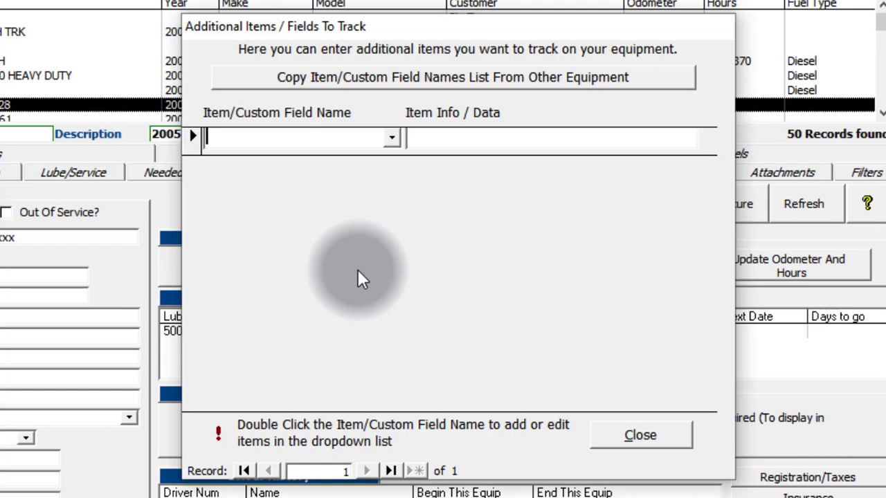
left_click(397, 75)
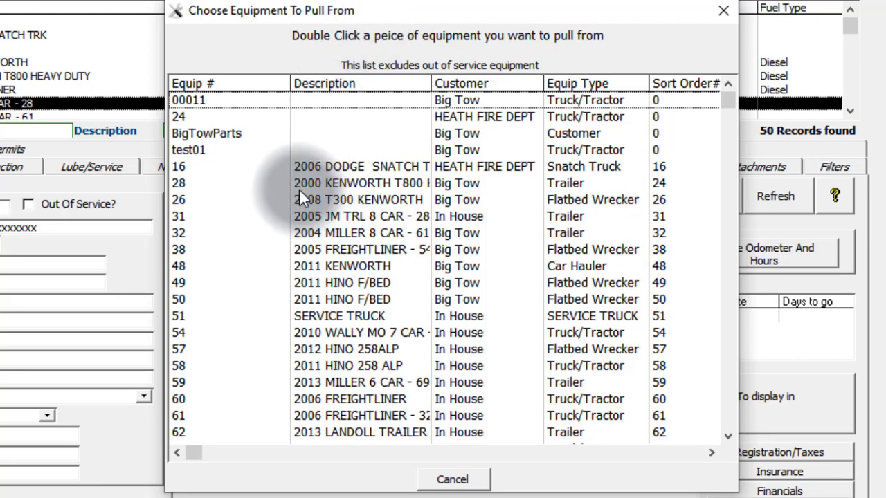
left_click(198, 183)
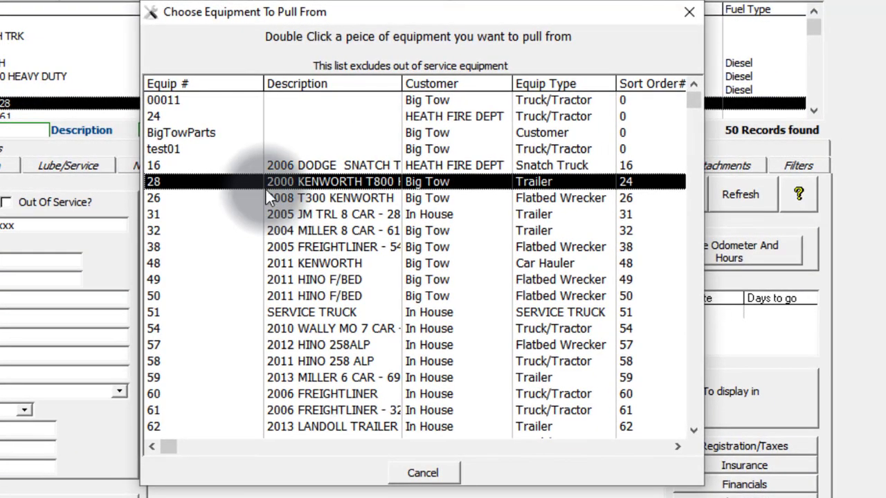
double_click(263, 181)
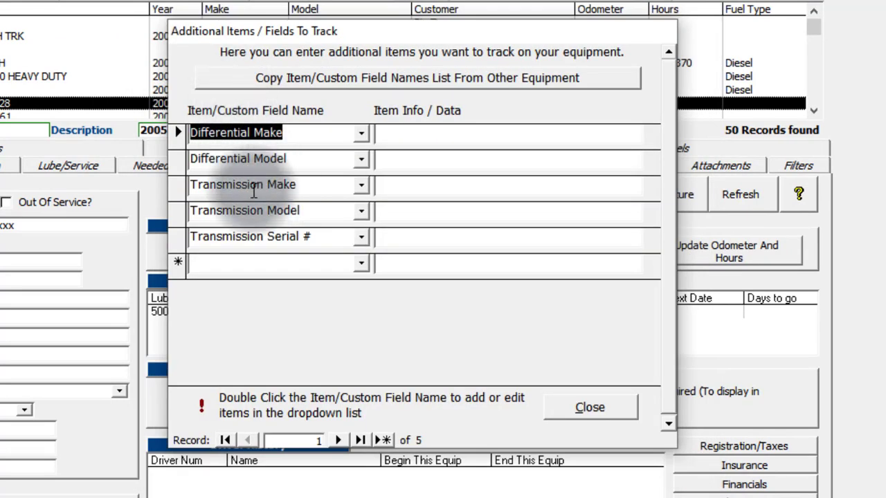
left_click(604, 405)
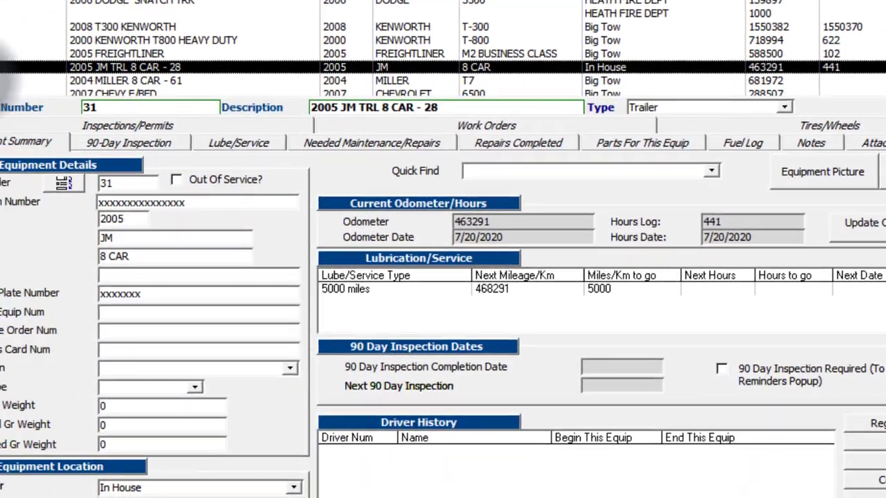
Copy equipment 28's custom field names list to equipment 32 (2004 MILLER 8 CAR - 61), and close its additional items window.
left_click(26, 74)
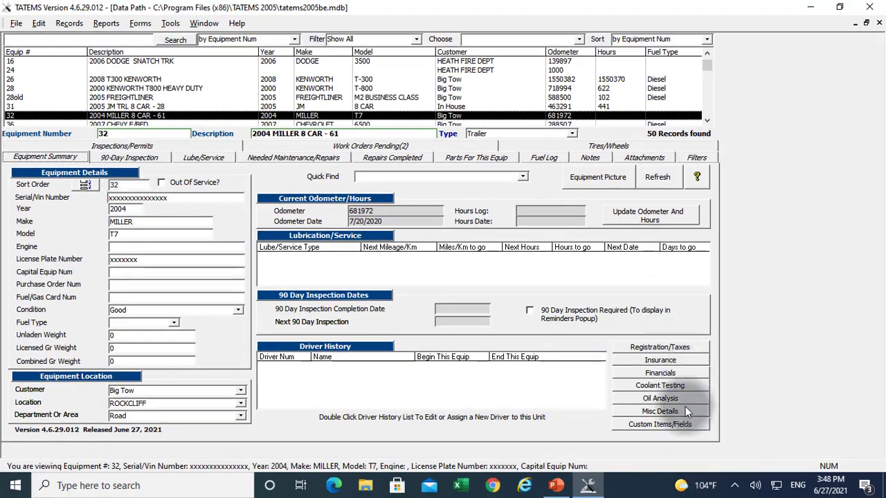
left_click(676, 428)
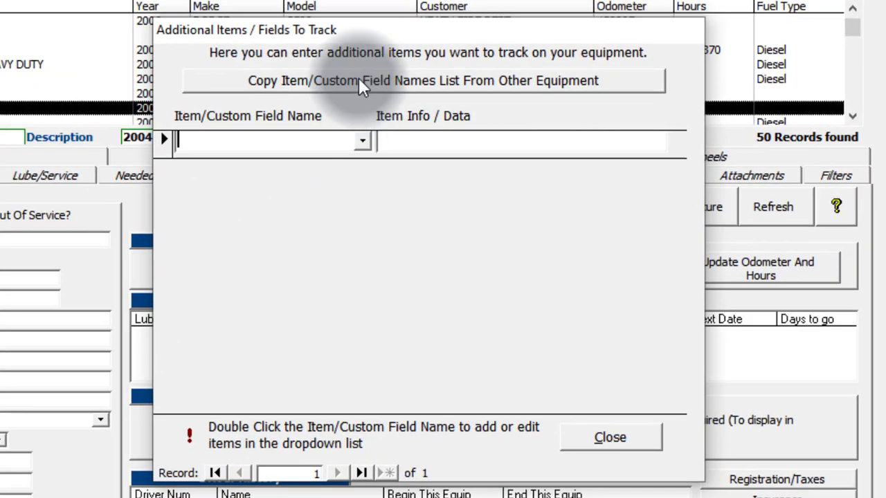
left_click(399, 96)
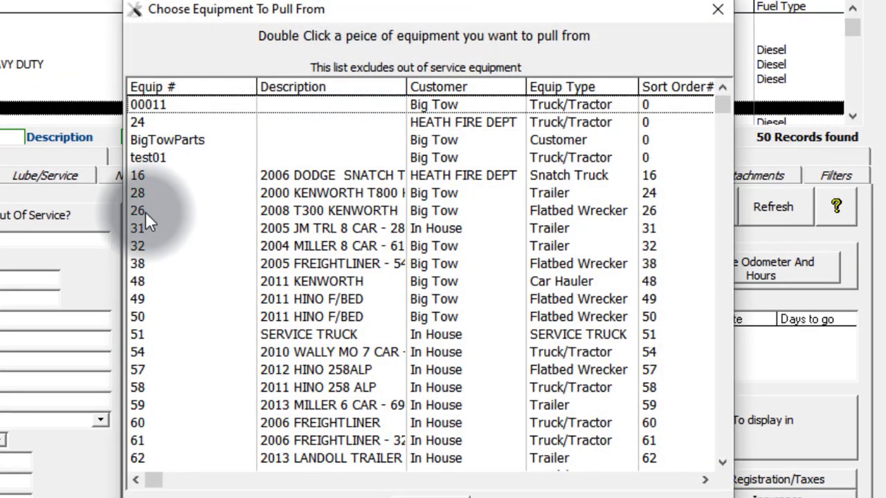
double_click(146, 194)
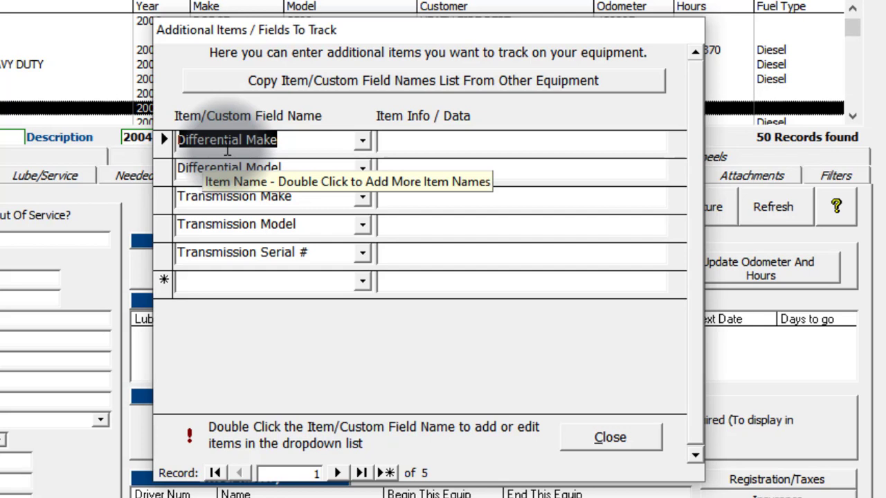
left_click(622, 438)
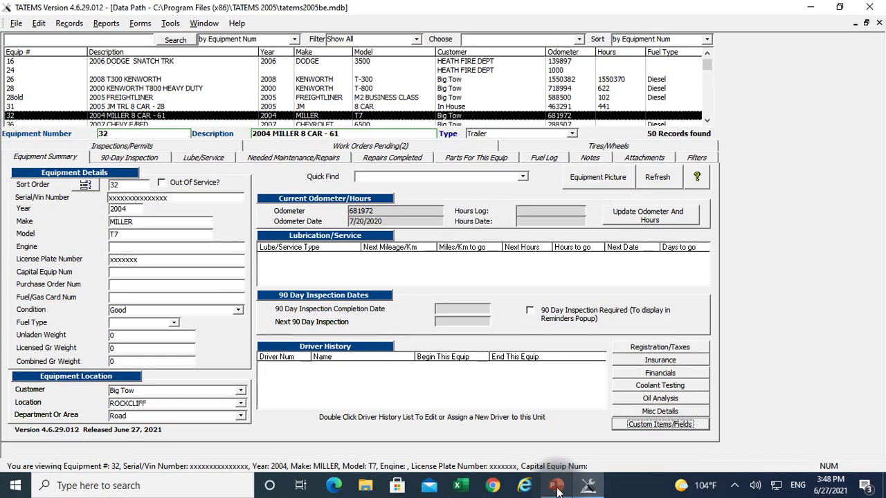
View the update feature list in the PowerPoint slide show, return to TATEMS and exit the program.
left_click(556, 487)
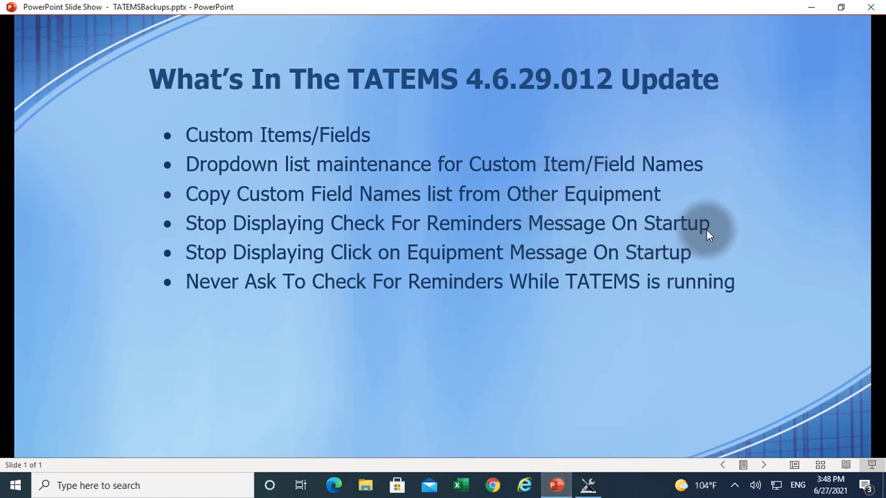
left_click(587, 485)
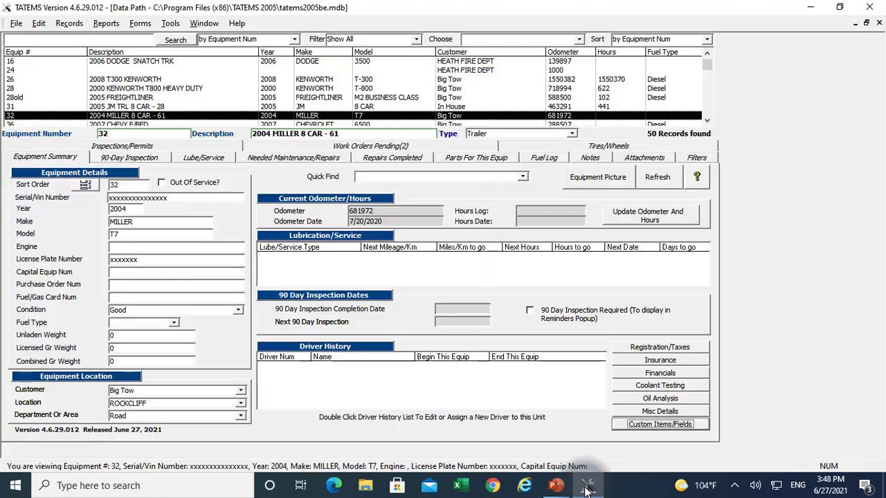
left_click(16, 23)
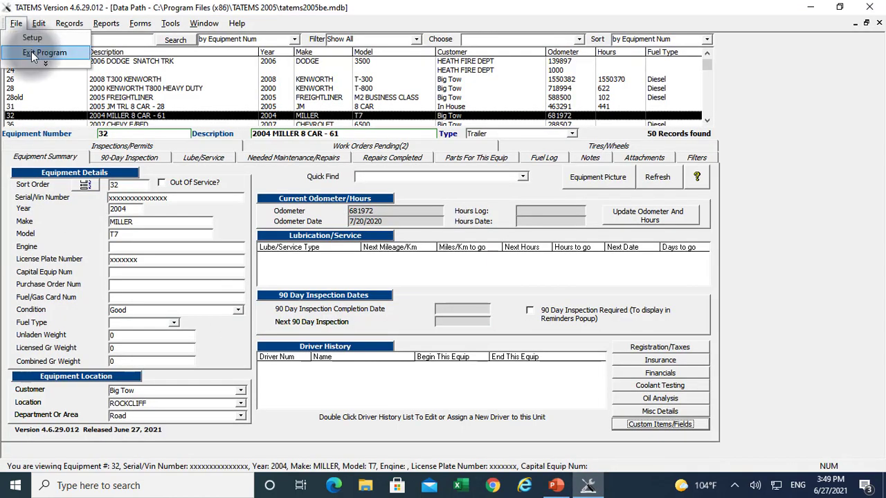
left_click(34, 54)
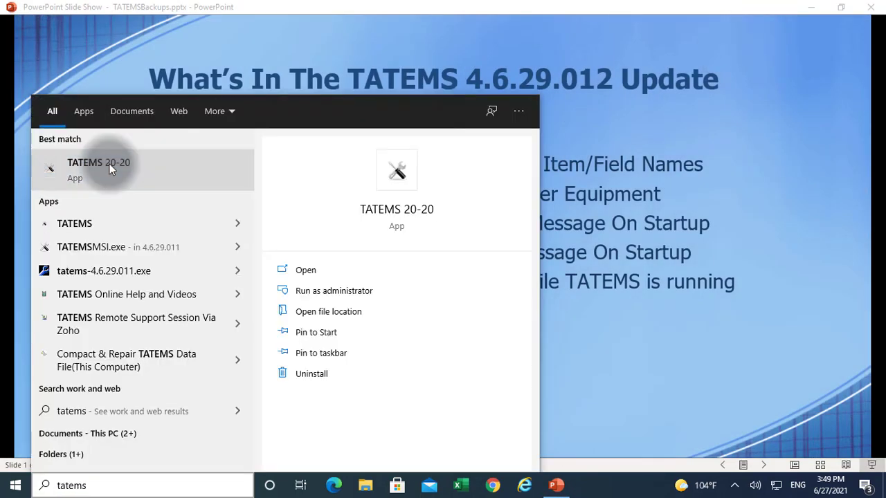
Launch TATEMS 20-20, declining the startup reminders check and dismissing the equipment and preferences notice.
left_click(111, 168)
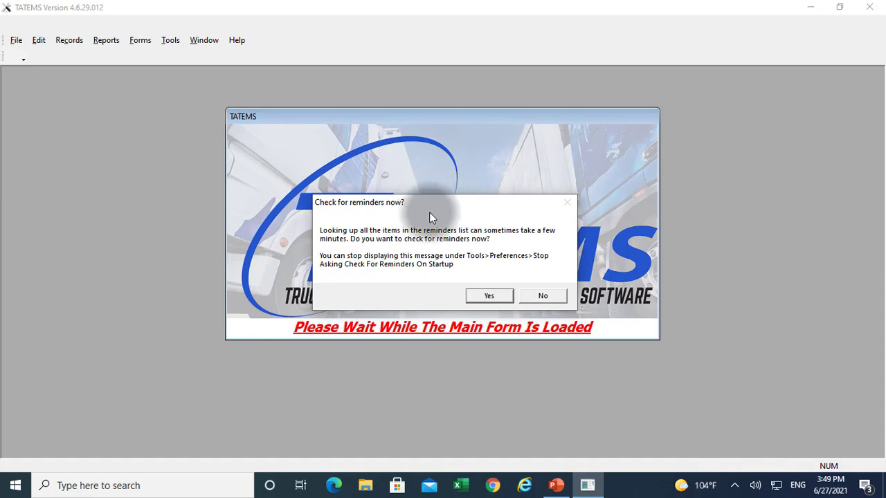
left_click(549, 294)
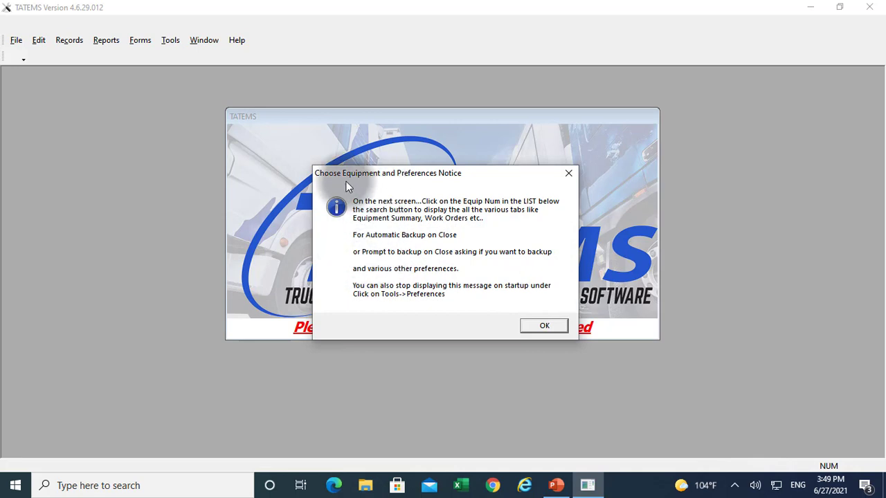
left_click(544, 326)
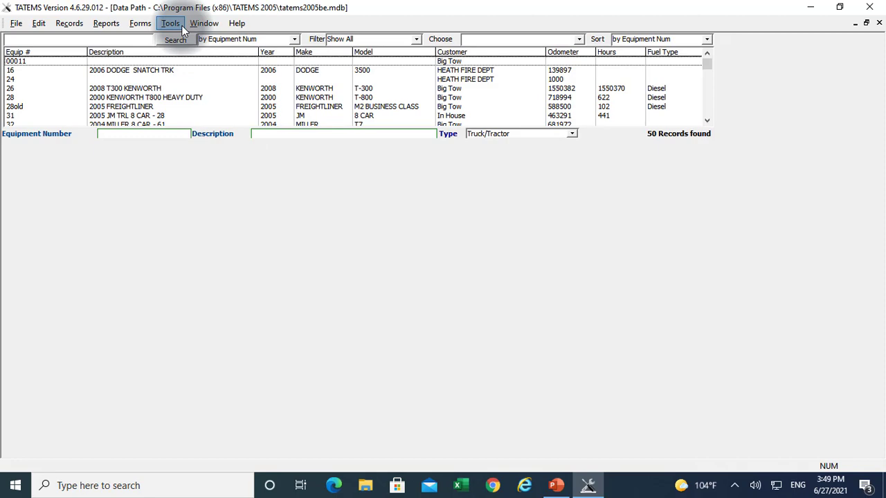
In the preferences, turn on stopping the reminders check prompt and the click-to-reveal message on startup, and confirm.
left_click(176, 25)
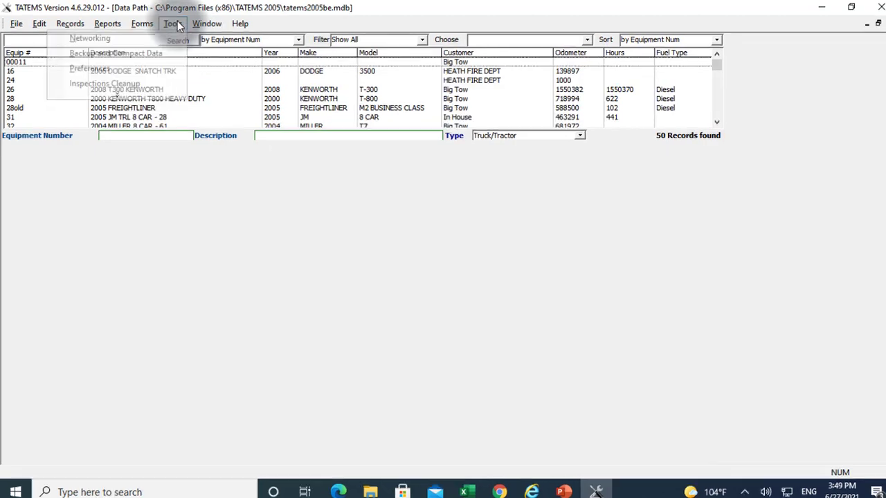
mouse_move(142, 23)
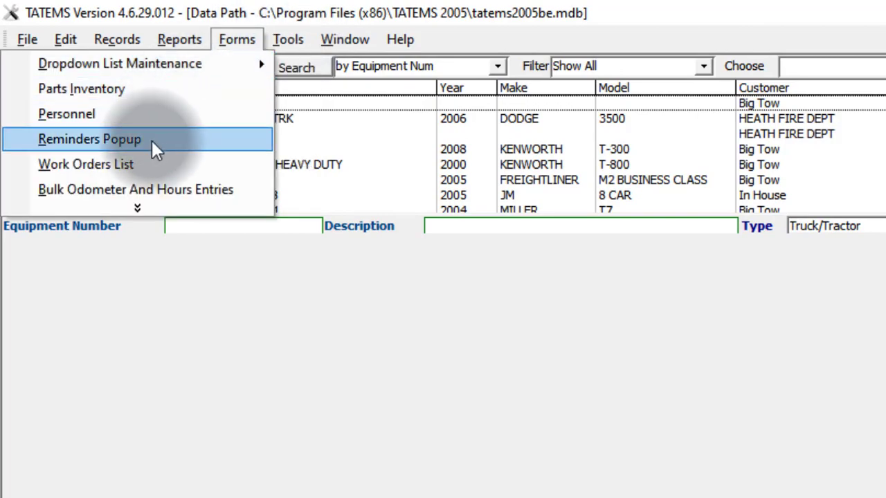
left_click(242, 115)
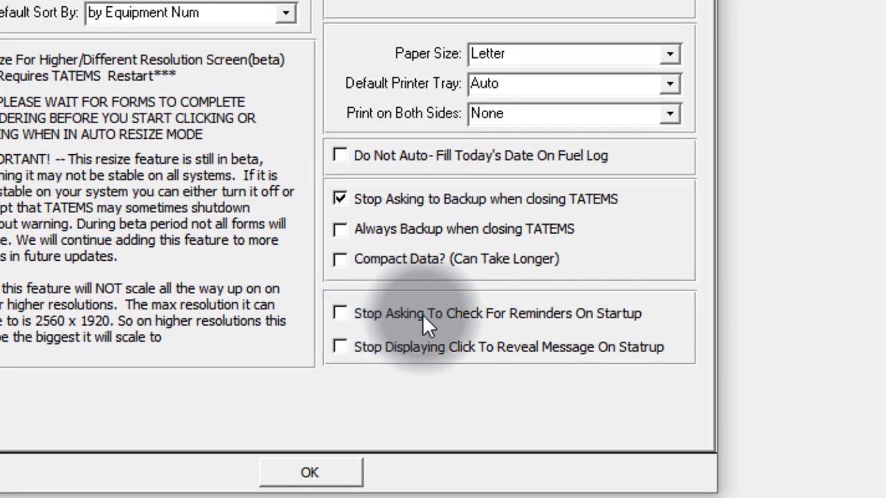
left_click(339, 314)
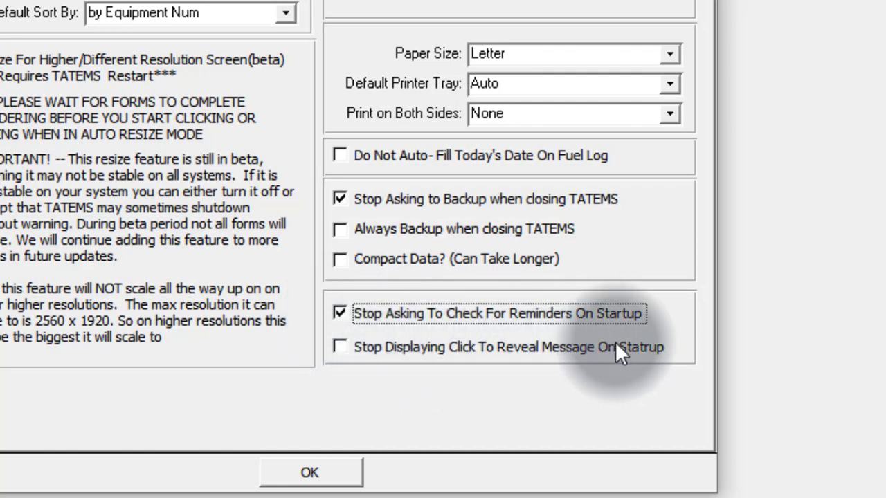
left_click(340, 346)
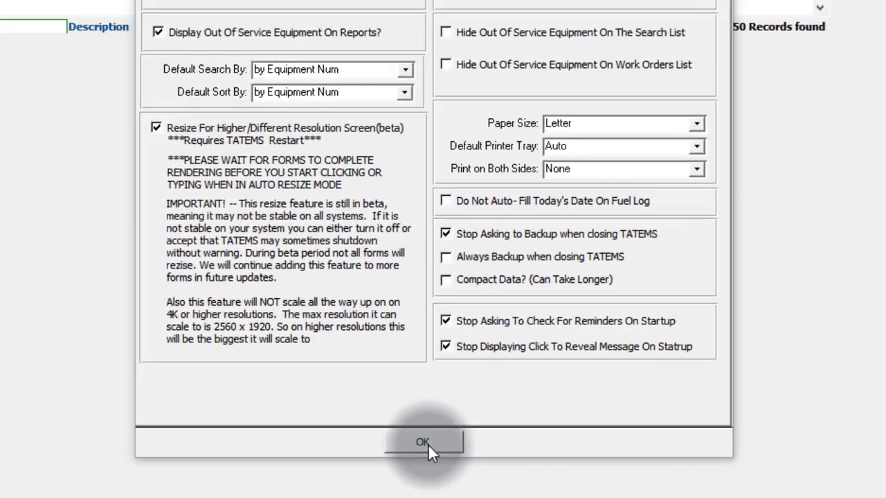
left_click(304, 470)
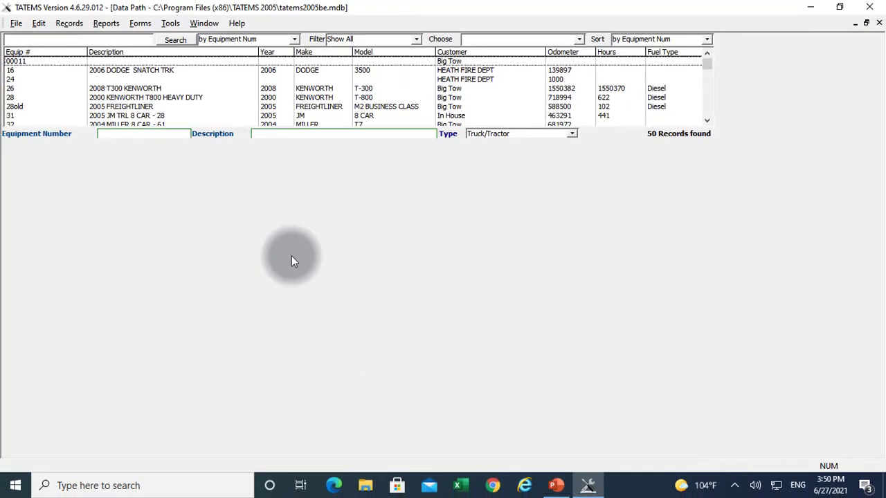
Restart TATEMS with the new preferences, and consult the update feature list in the PowerPoint slide show before returning.
left_click(16, 23)
left_click(28, 54)
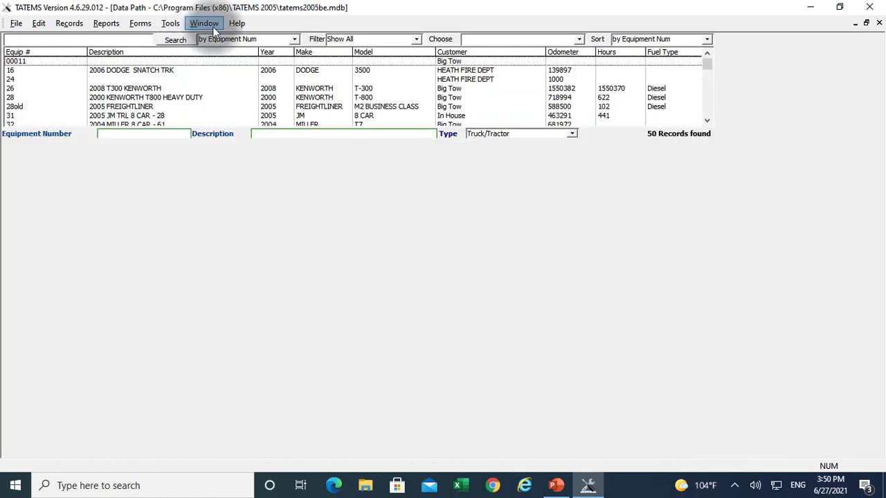
left_click(558, 486)
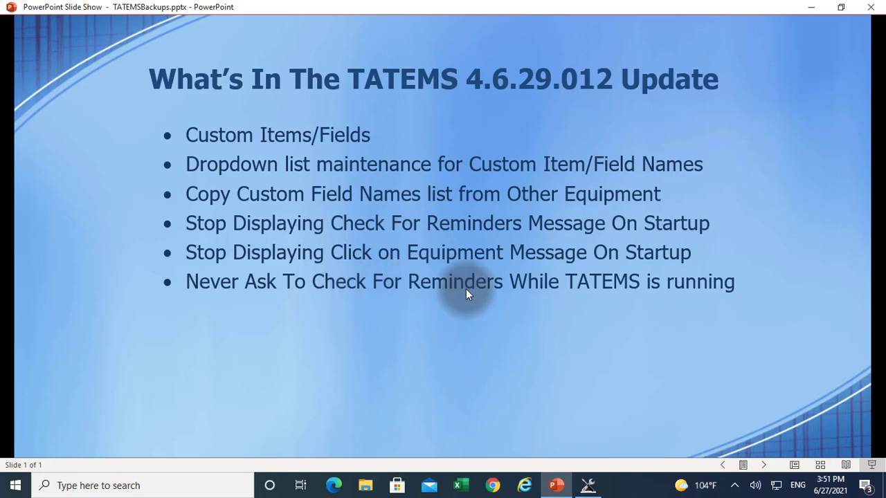
left_click(588, 488)
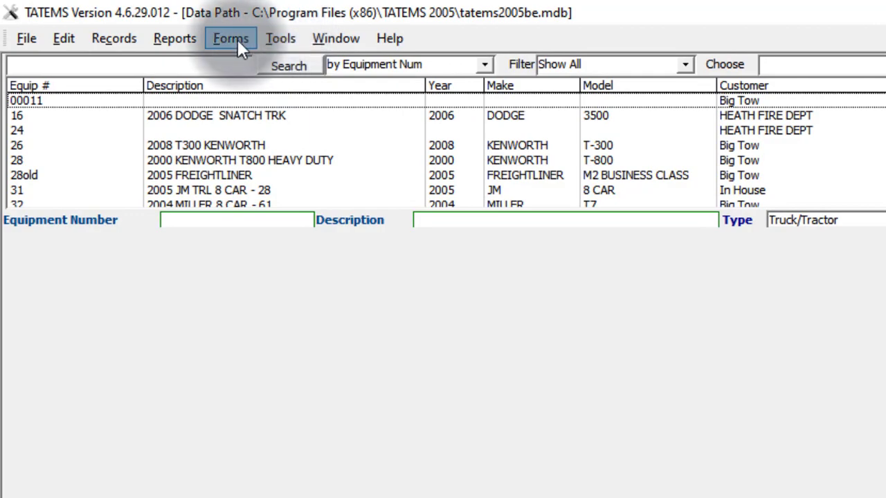
In the Reminders popup form, set Popup Reminders Every to Never and close the form.
left_click(238, 39)
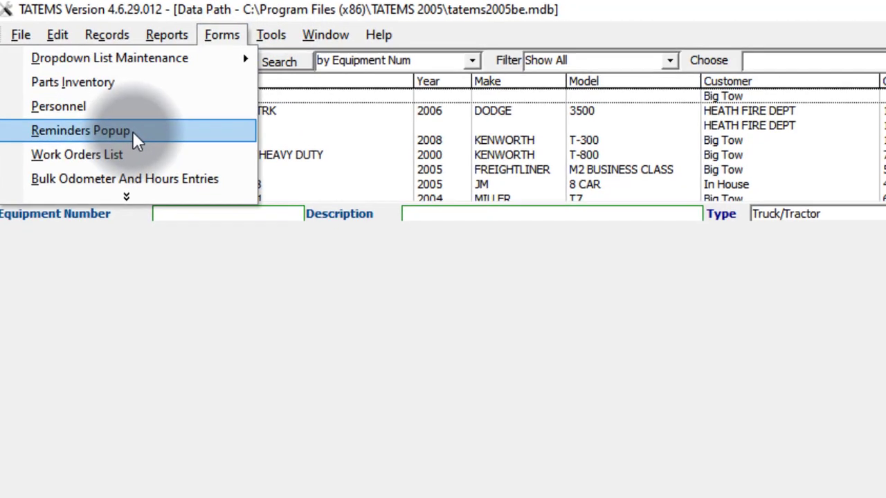
left_click(140, 137)
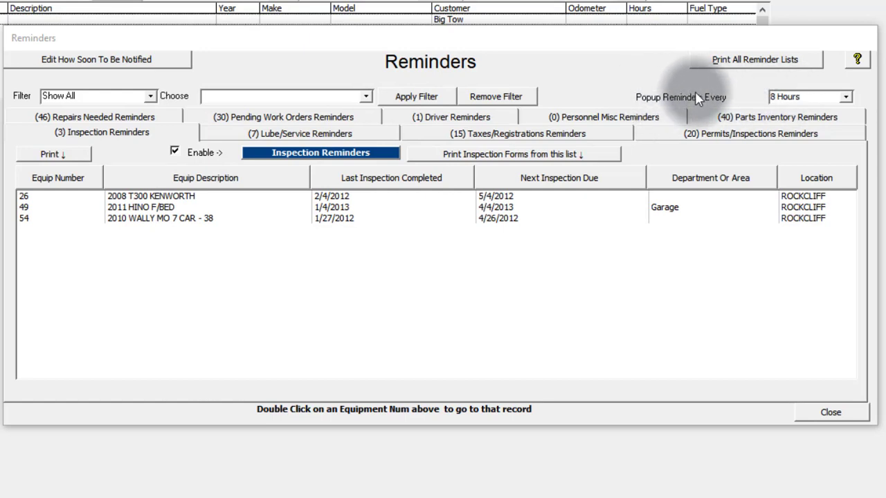
left_click(848, 97)
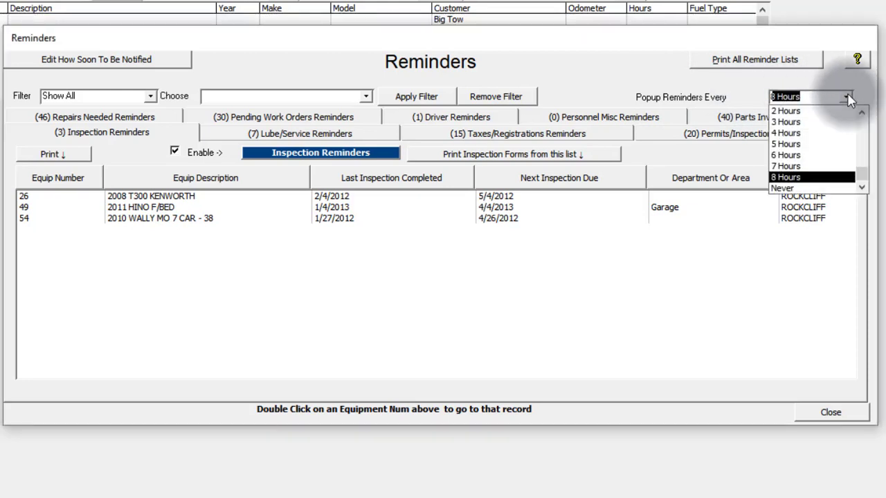
left_click(848, 188)
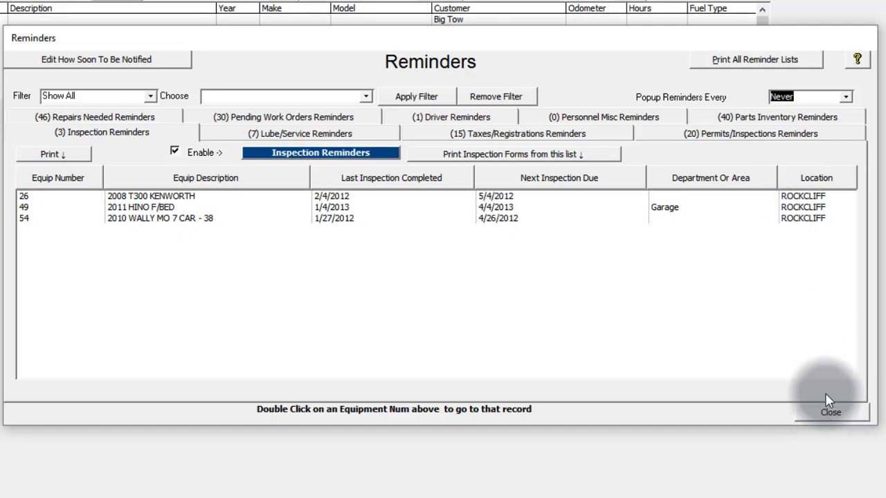
left_click(833, 412)
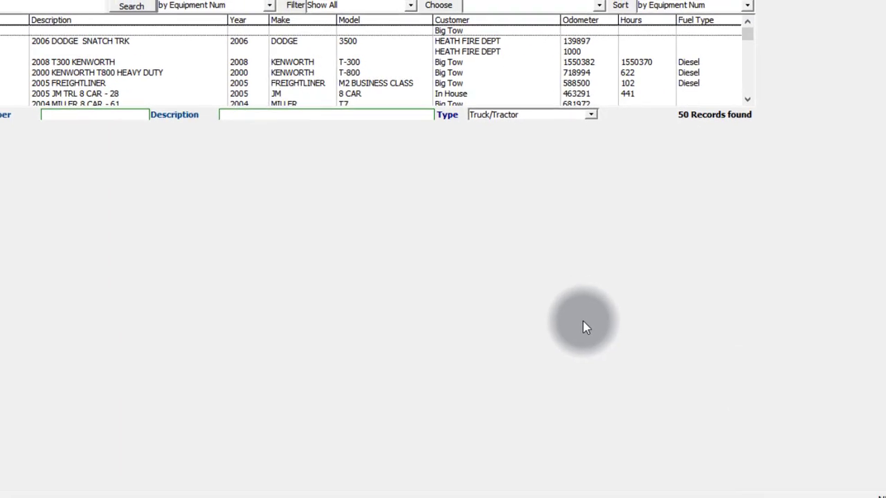
Display the record for equipment 28 (2000 KENWORTH T800 HEAVY DUTY), and switch to the PowerPoint update slide.
left_click(108, 73)
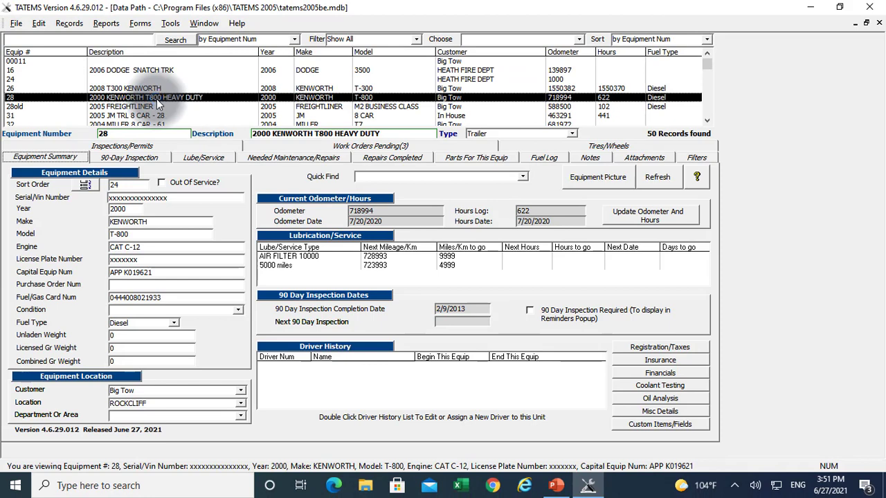
left_click(556, 485)
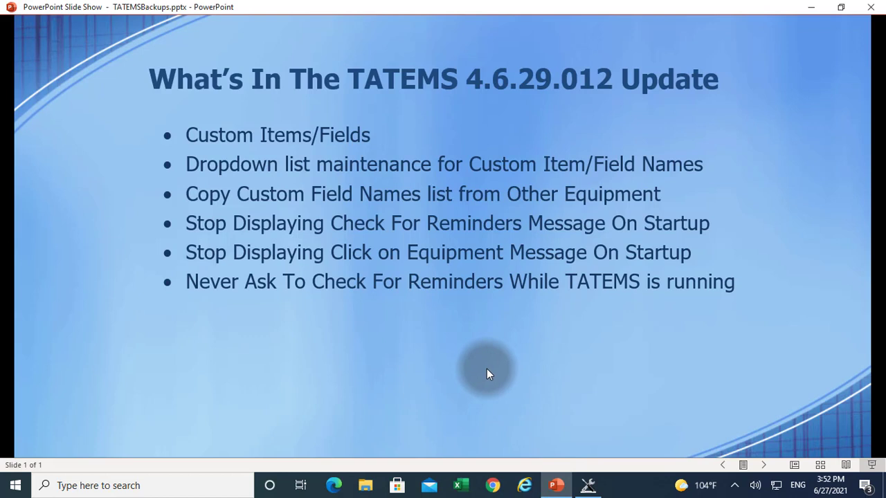